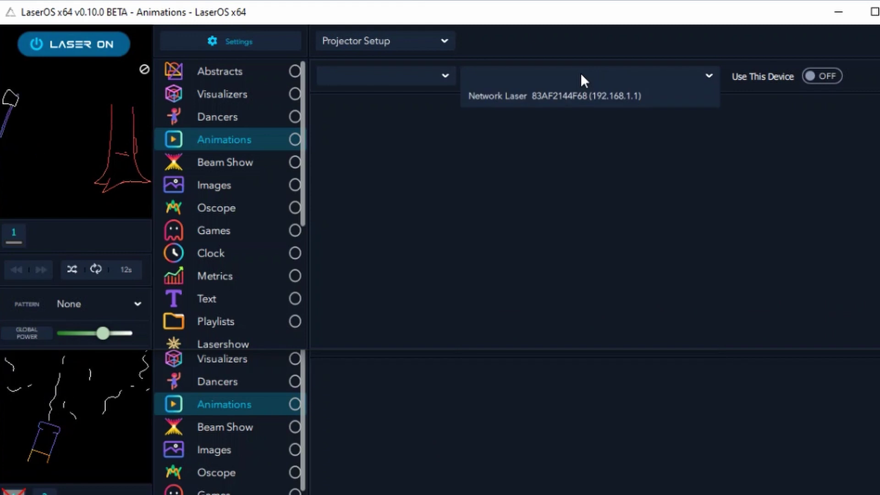
Select Network Laser 83AF2144F68 as the first window's projector.
click(581, 72)
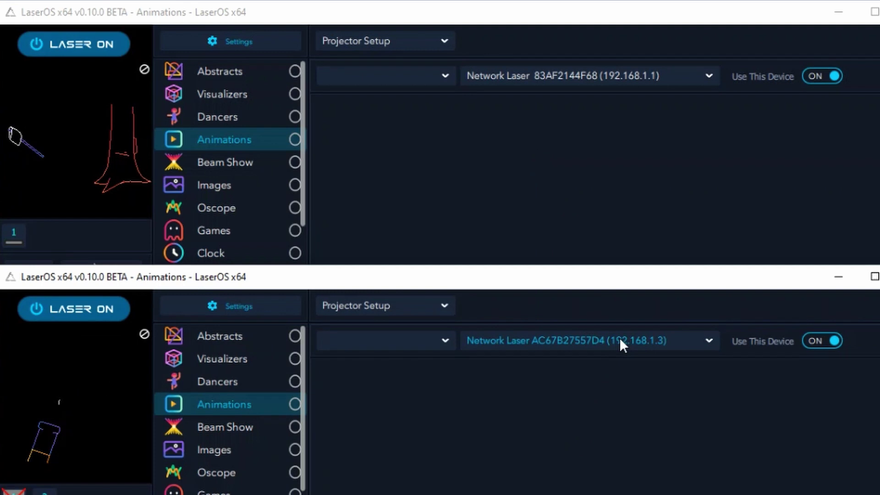
Select laser AC67B27557D4 in the second window and disable projector 1 (83AF2144F68) there.
click(620, 338)
click(596, 385)
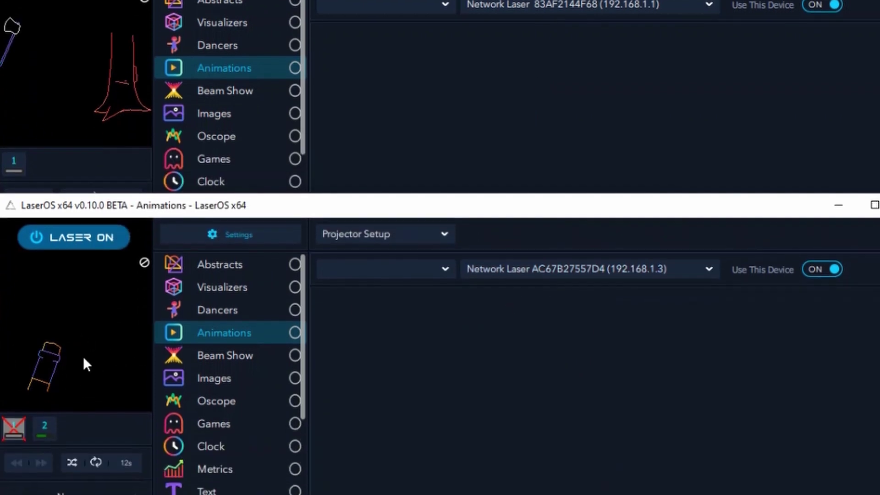
right_click(15, 404)
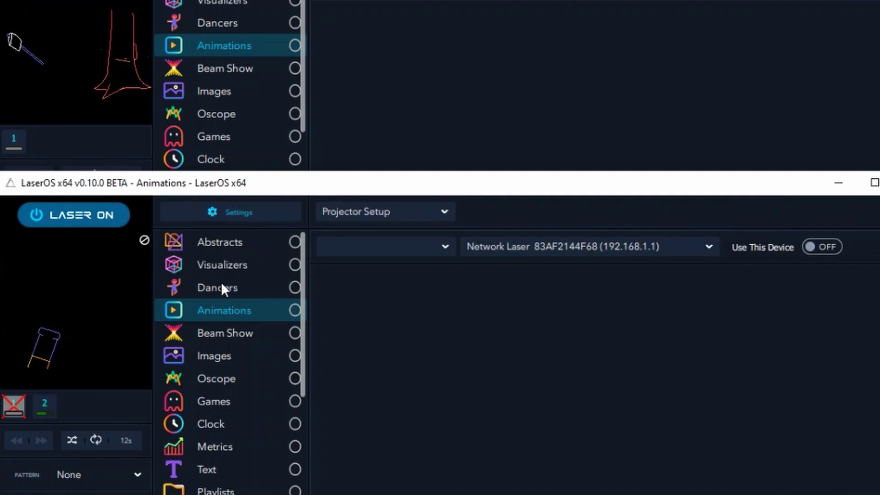
Play the Champagne Toast animation on the second laser.
click(220, 286)
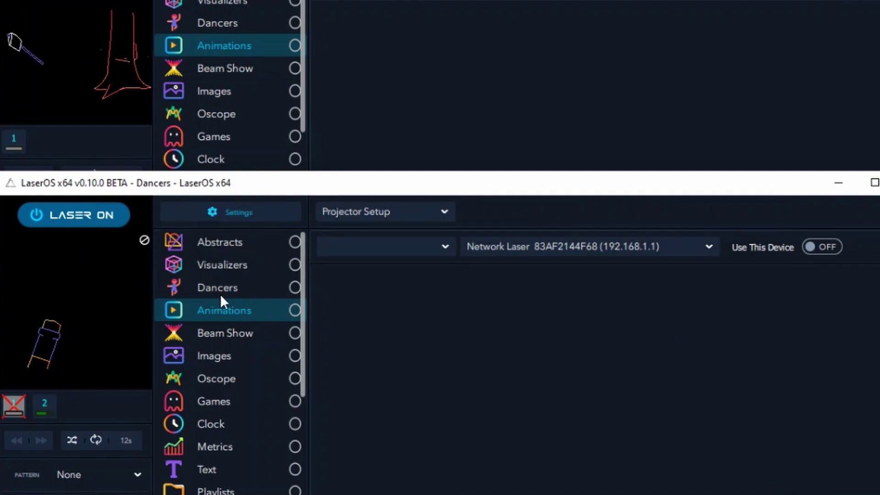
click(227, 310)
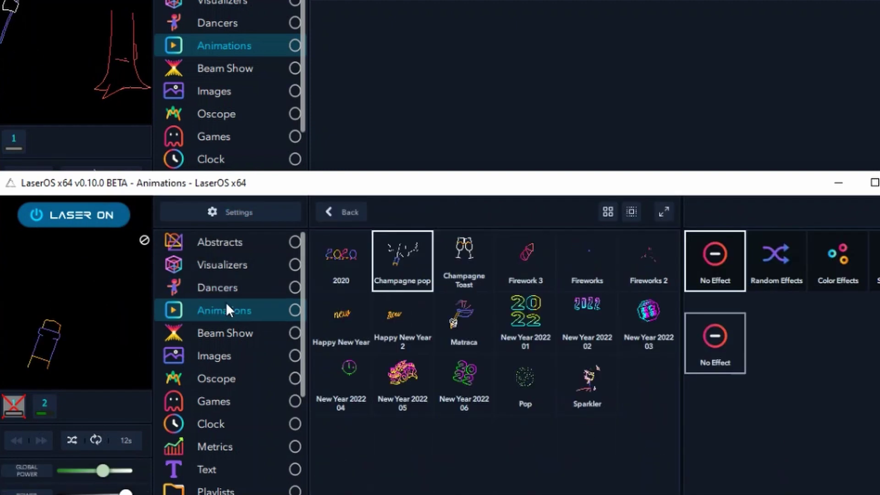
click(475, 248)
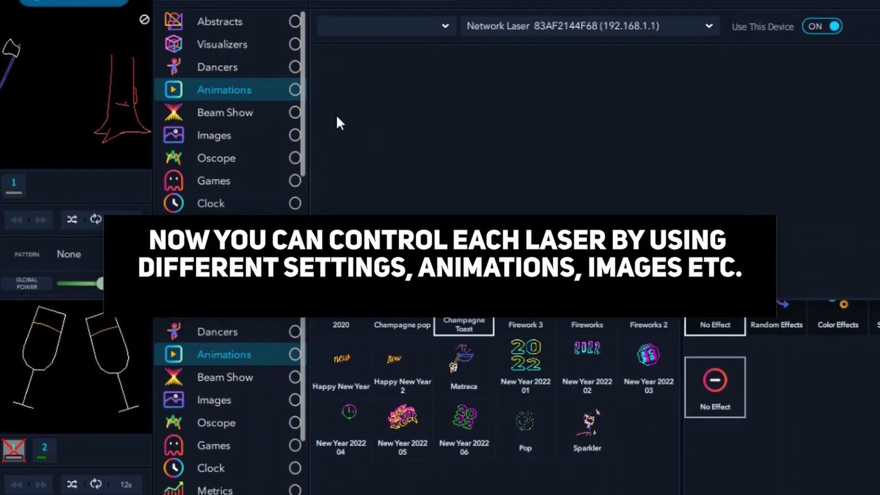
Play the bomb animation from the Vectors folder on the first laser.
click(241, 118)
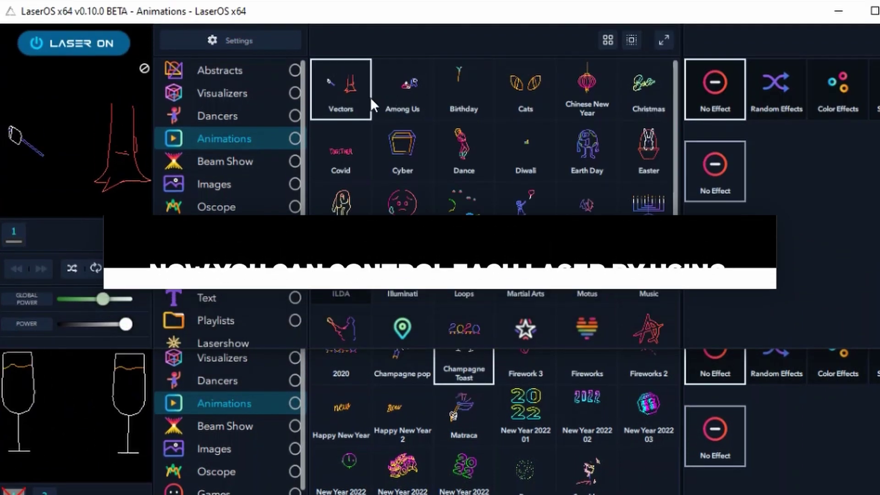
click(350, 96)
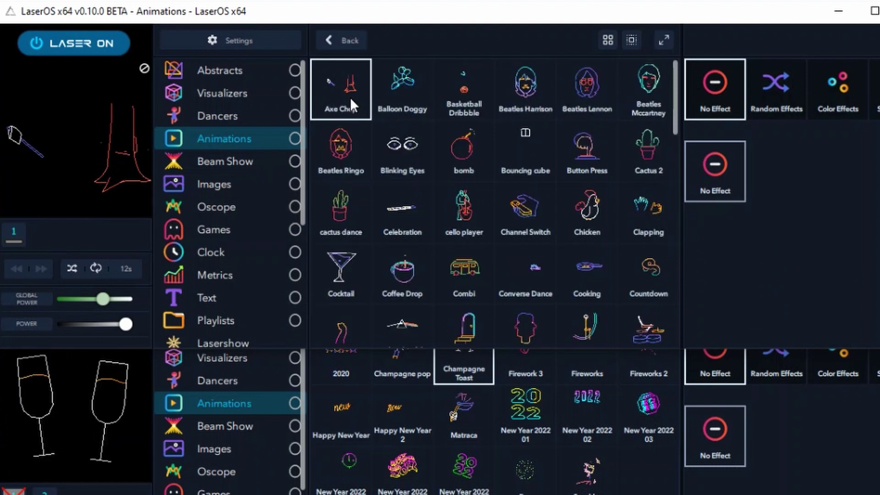
click(470, 154)
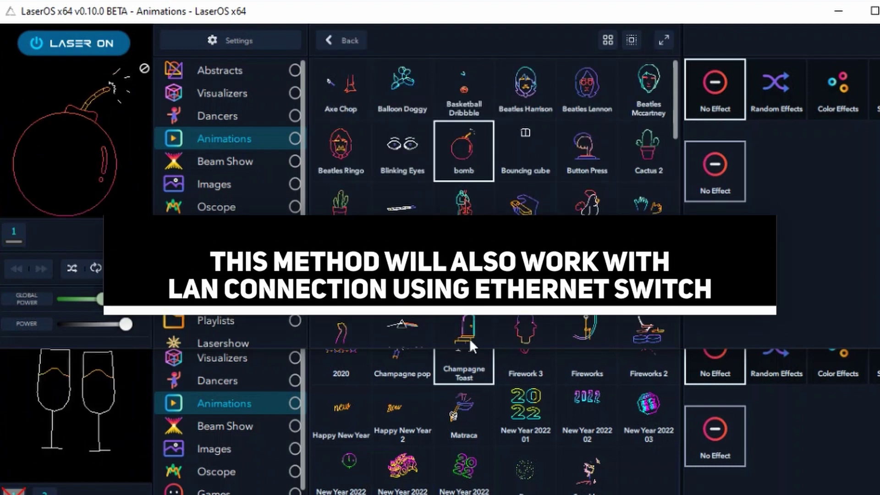